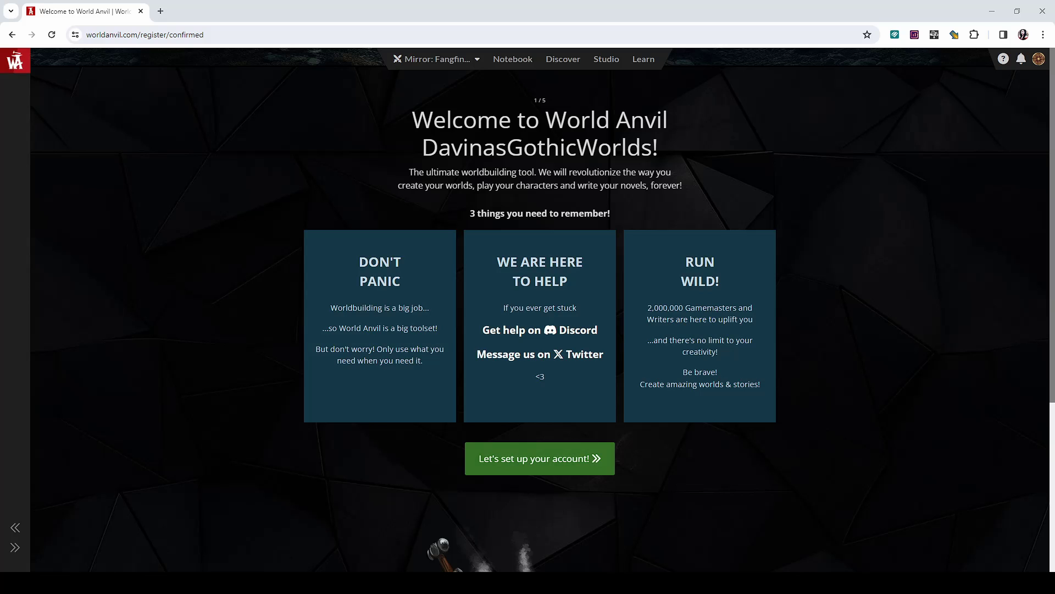
# Go through the theme, features and editor setup steps with Novel Writing Software disabled
pyautogui.click(566, 459)
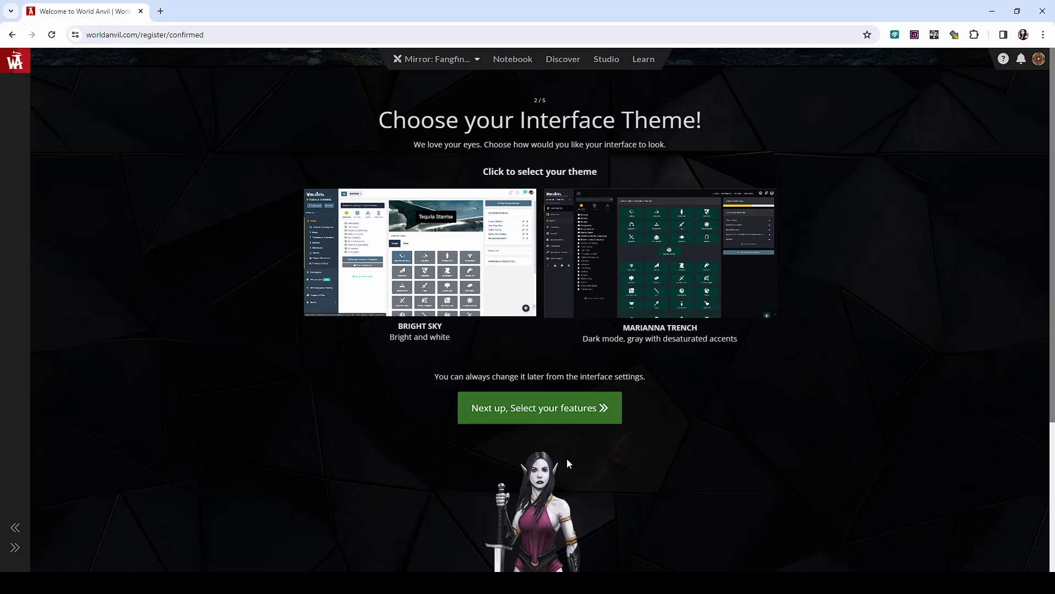
pyautogui.click(599, 291)
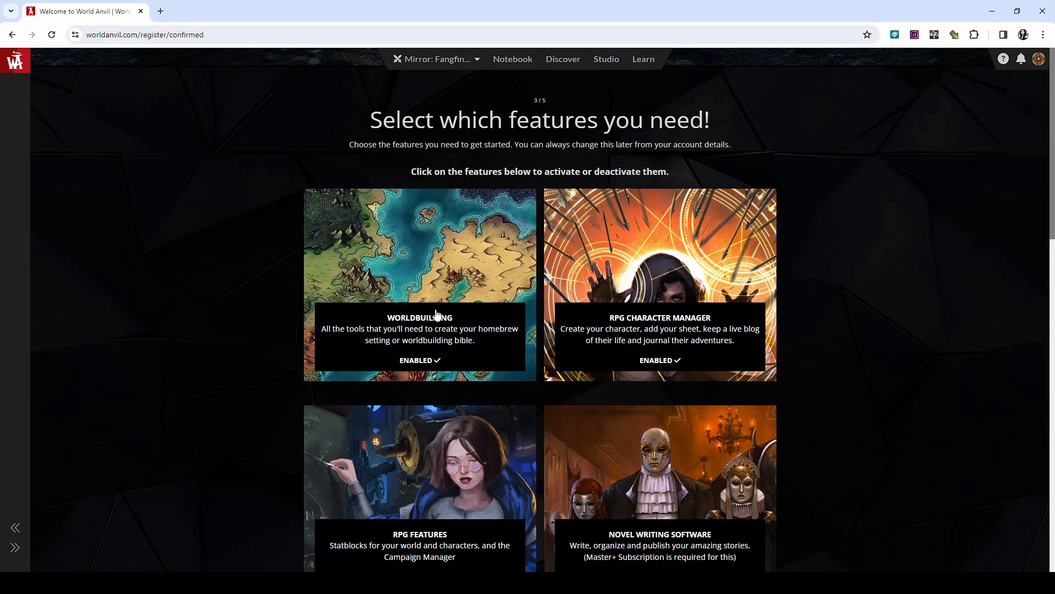
pyautogui.scroll(-5, 737, 306)
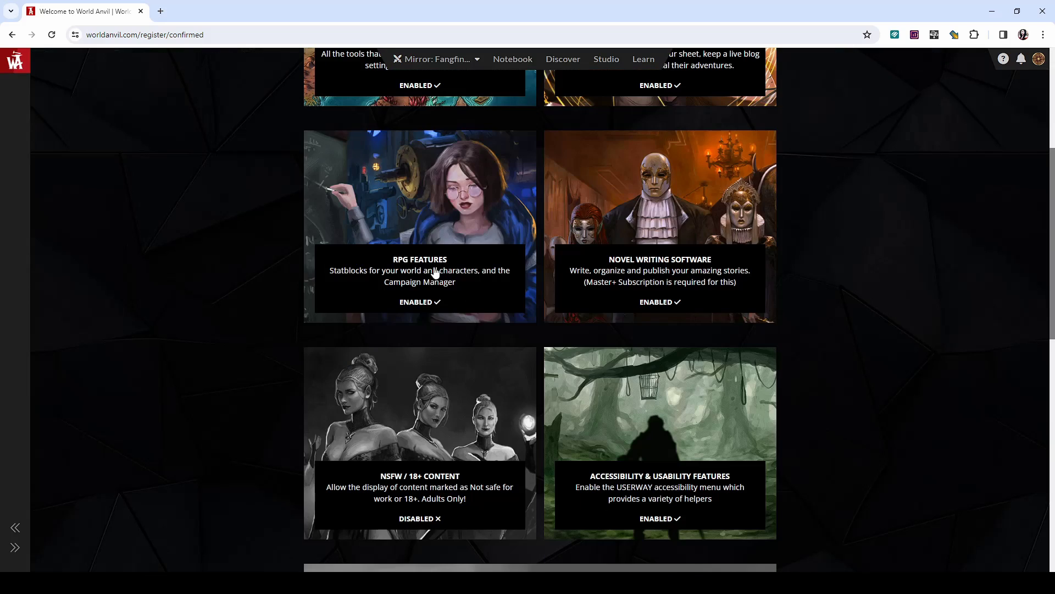
pyautogui.click(681, 301)
pyautogui.scroll(-4, 820, 266)
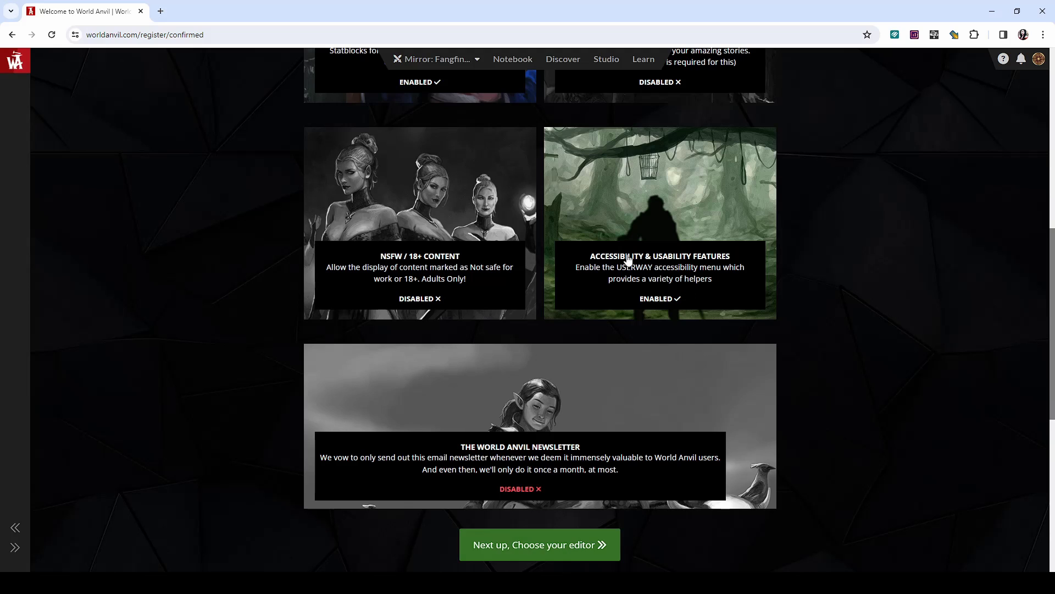
pyautogui.click(586, 547)
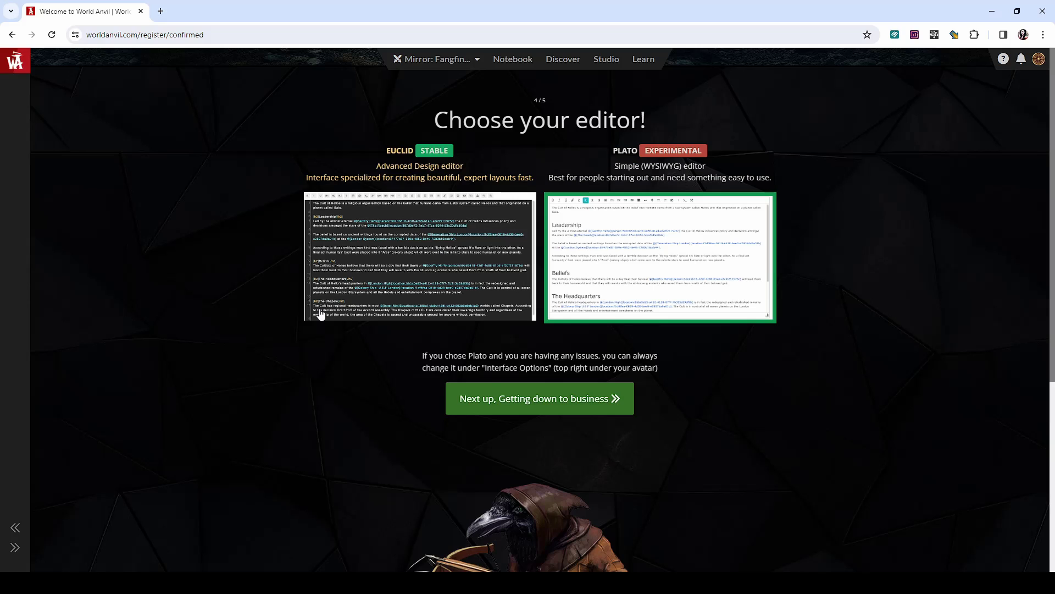
pyautogui.click(552, 406)
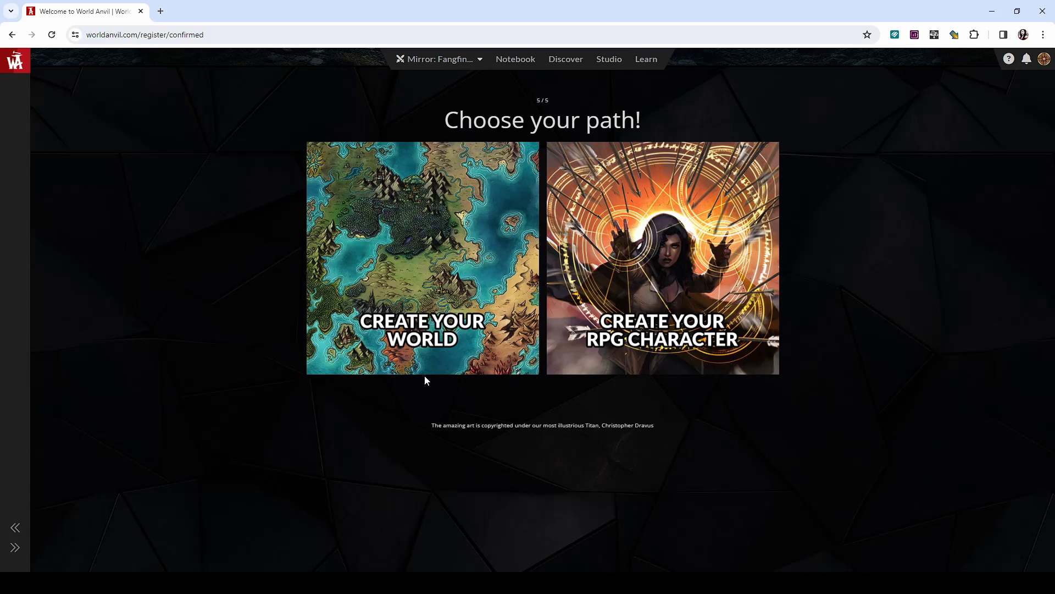
# Start a new world named 'Shadowvale' with Dungeons & Dragons 5e as its RPG system
pyautogui.click(358, 305)
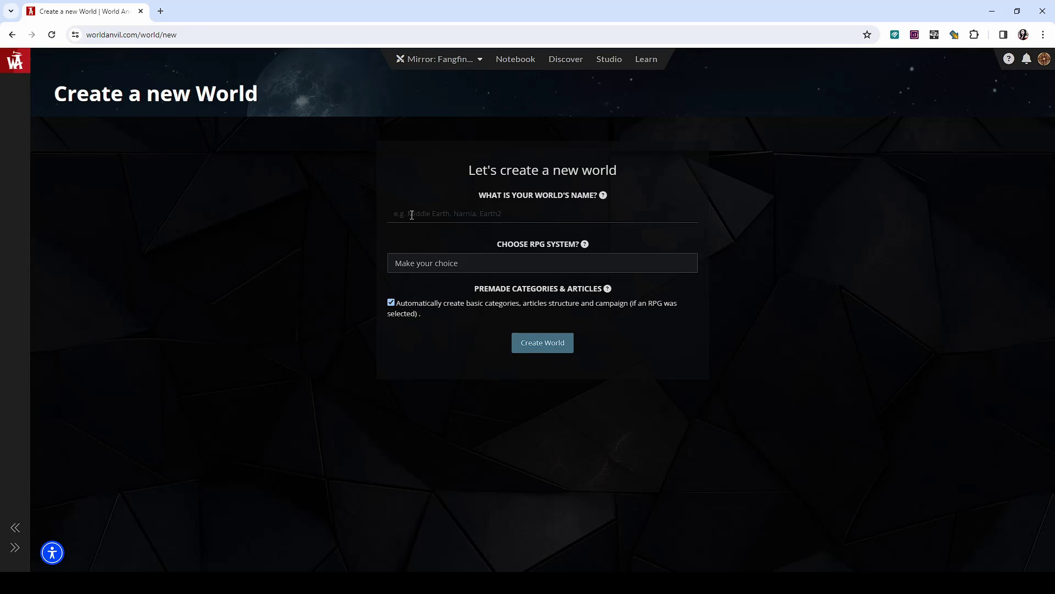
pyautogui.write('Shad')
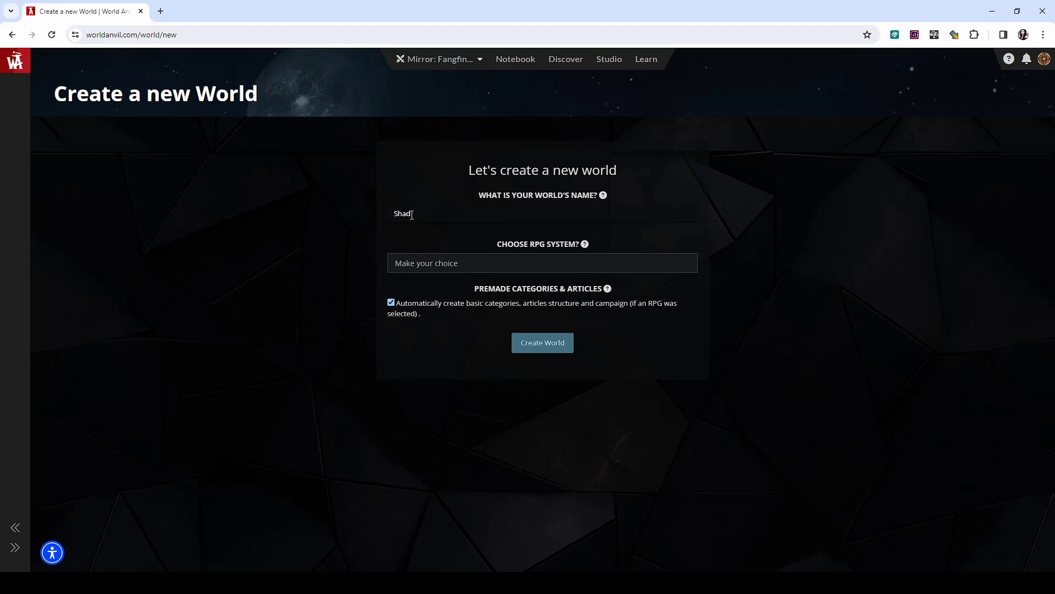
pyautogui.write('owvale')
pyautogui.click(486, 265)
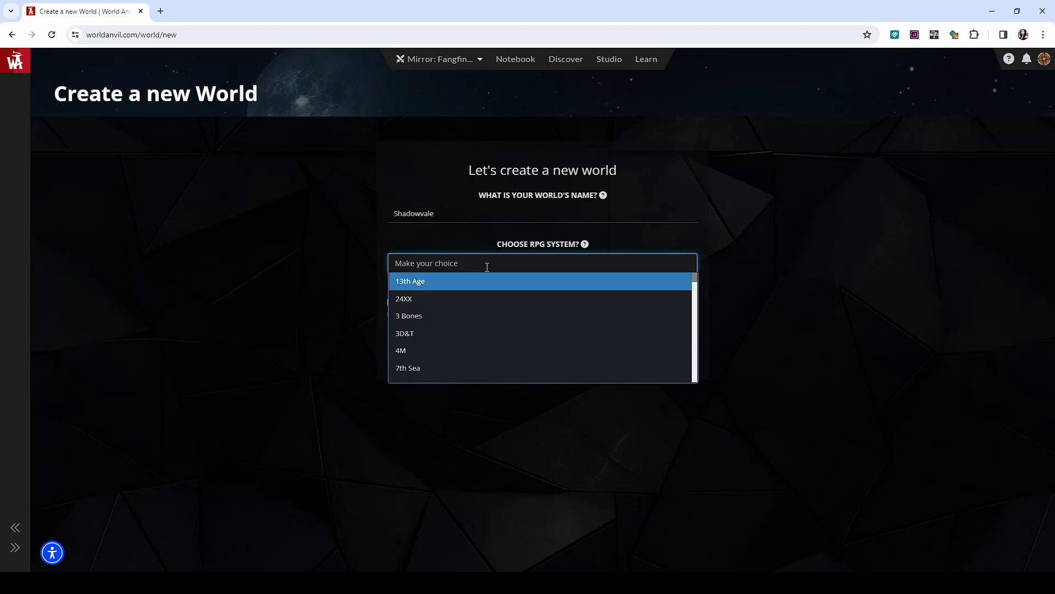
pyautogui.write('Dungeons')
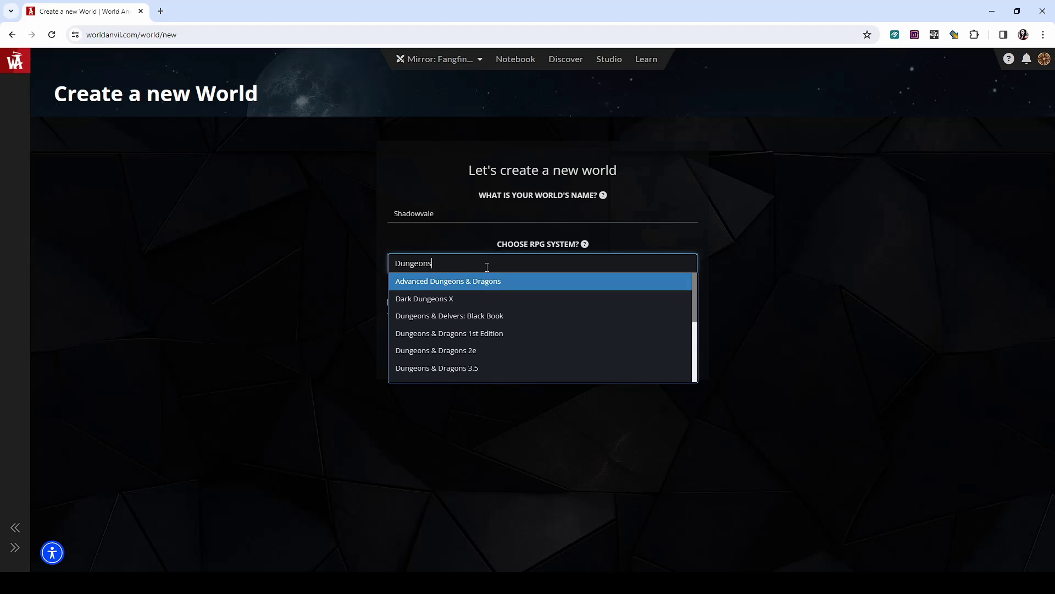
pyautogui.write(' & Dr')
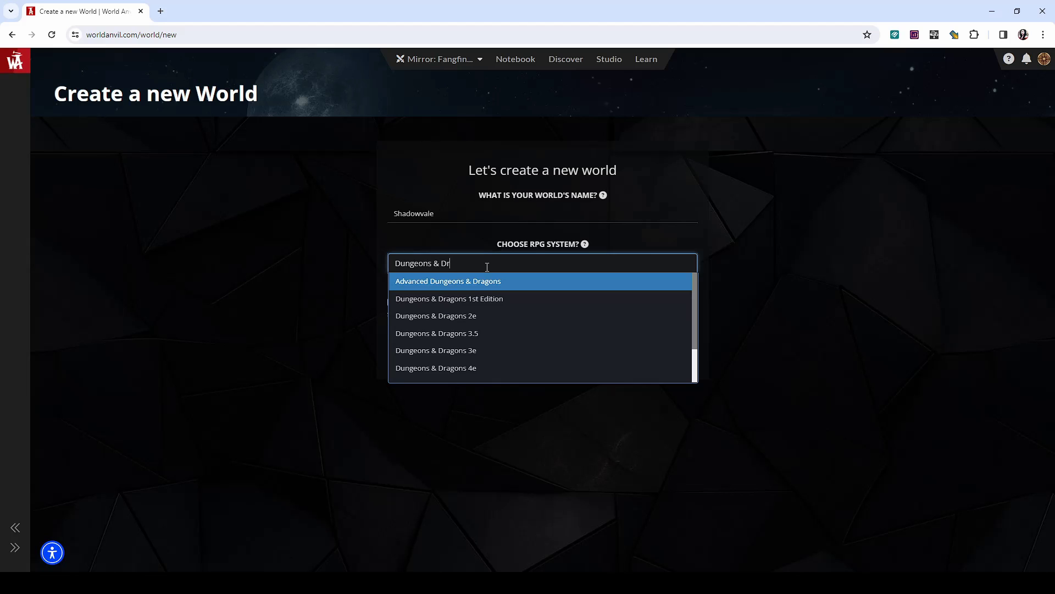
pyautogui.write('agons')
pyautogui.click(467, 378)
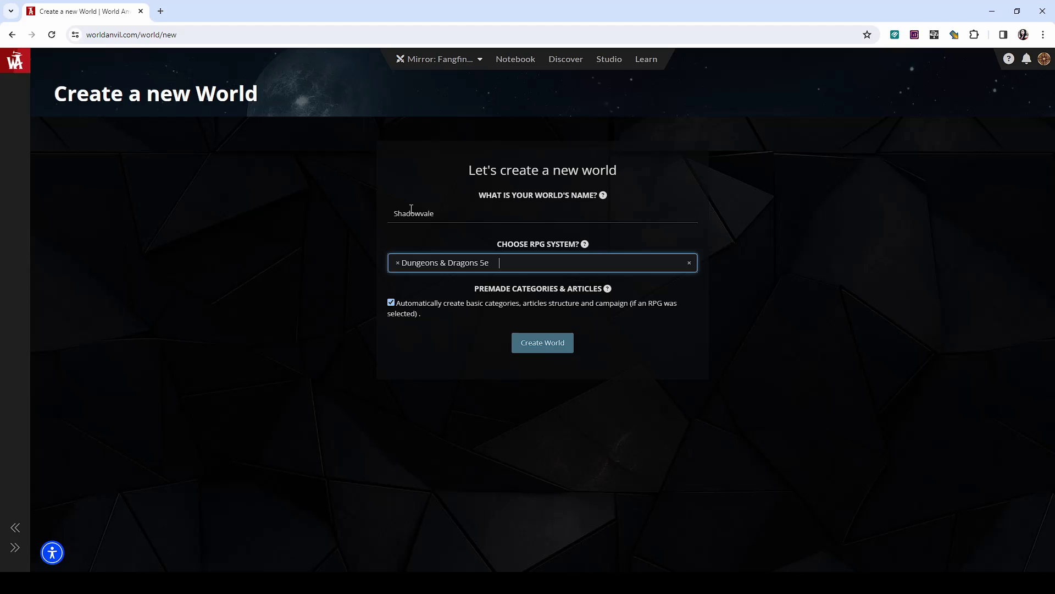
# Create the Shadowvale world and expand the sidebar's world settings menu on its dashboard
pyautogui.click(545, 346)
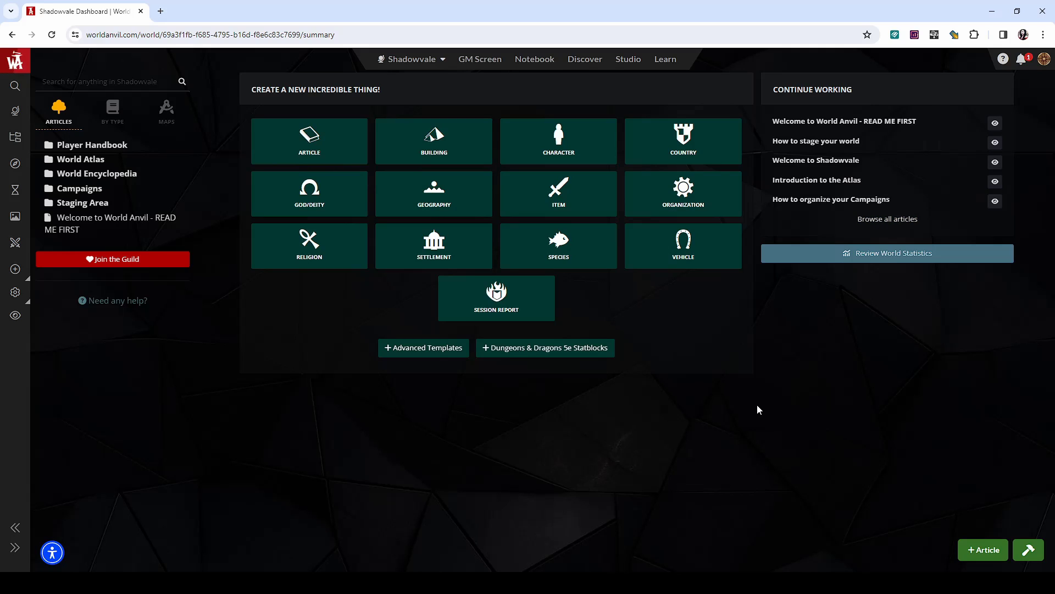
pyautogui.click(17, 297)
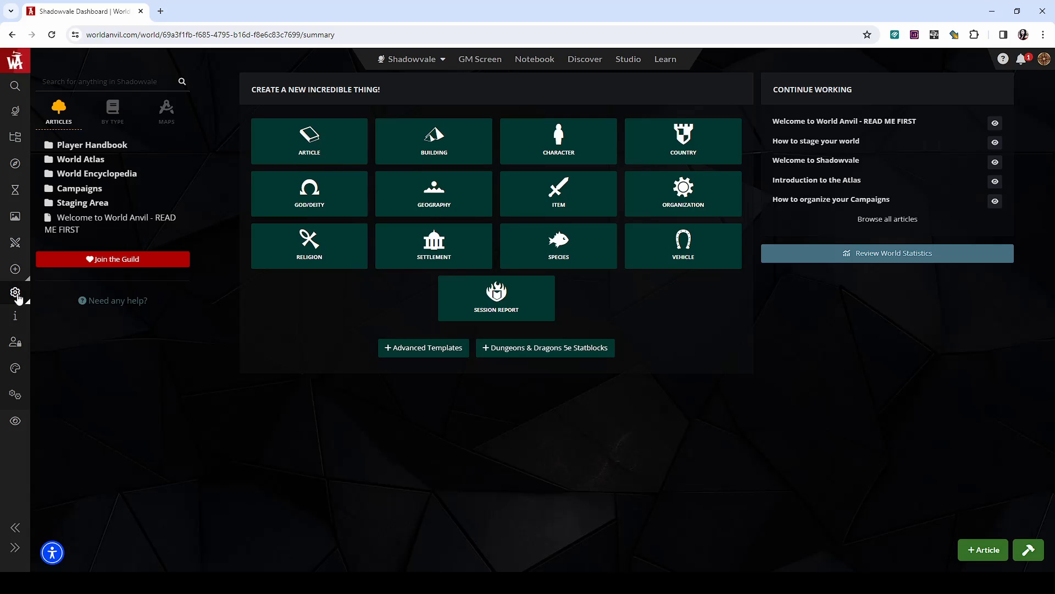
# Open Shadowvale's Configuration page and scroll through its Basic settings
pyautogui.click(15, 396)
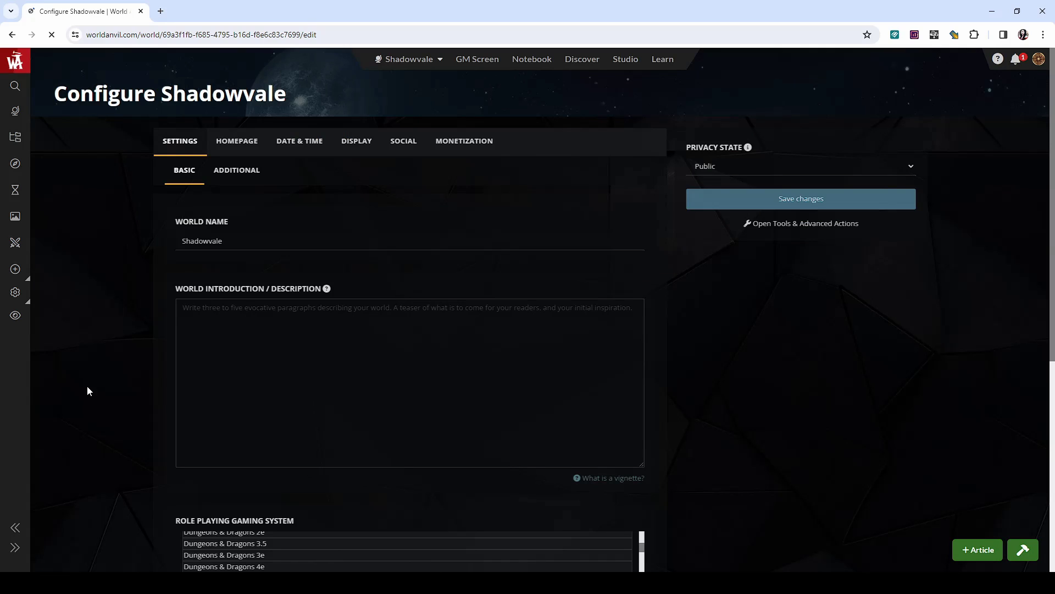
pyautogui.hotkey('alt', 'Left')
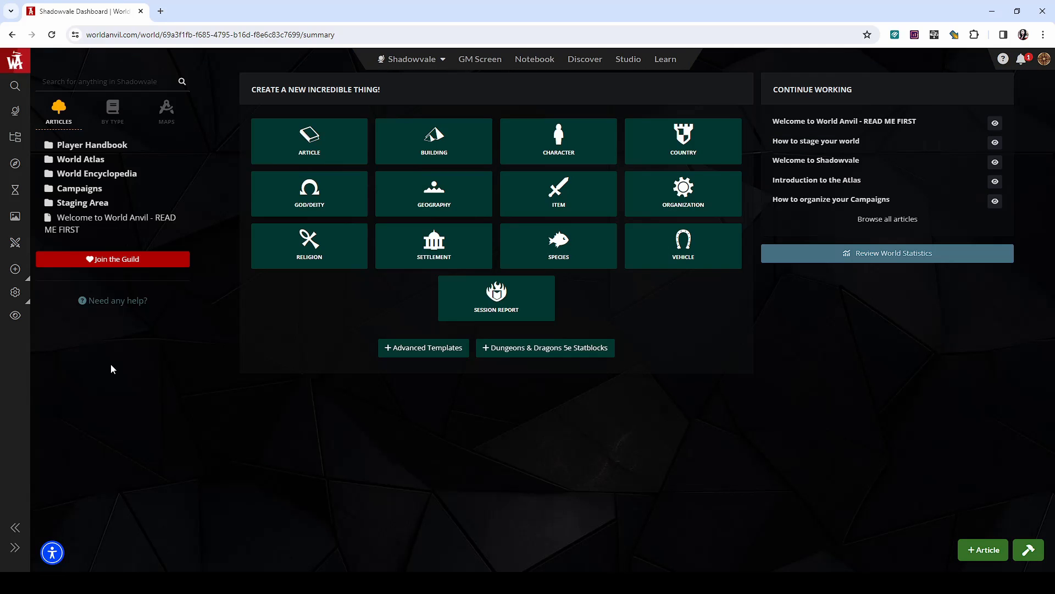
pyautogui.click(16, 296)
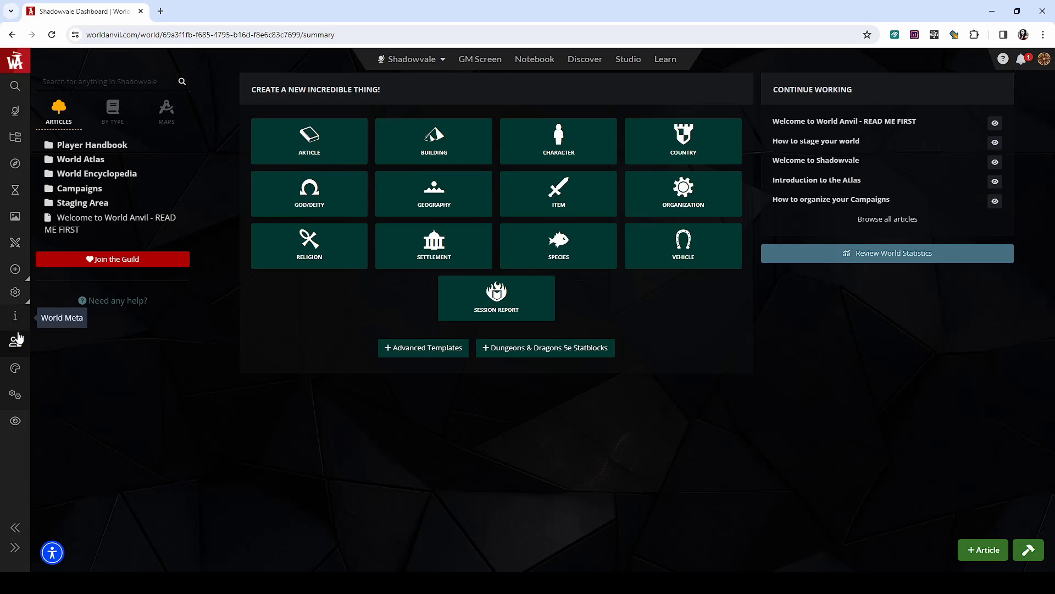
pyautogui.click(15, 395)
pyautogui.scroll(2, 245, 207)
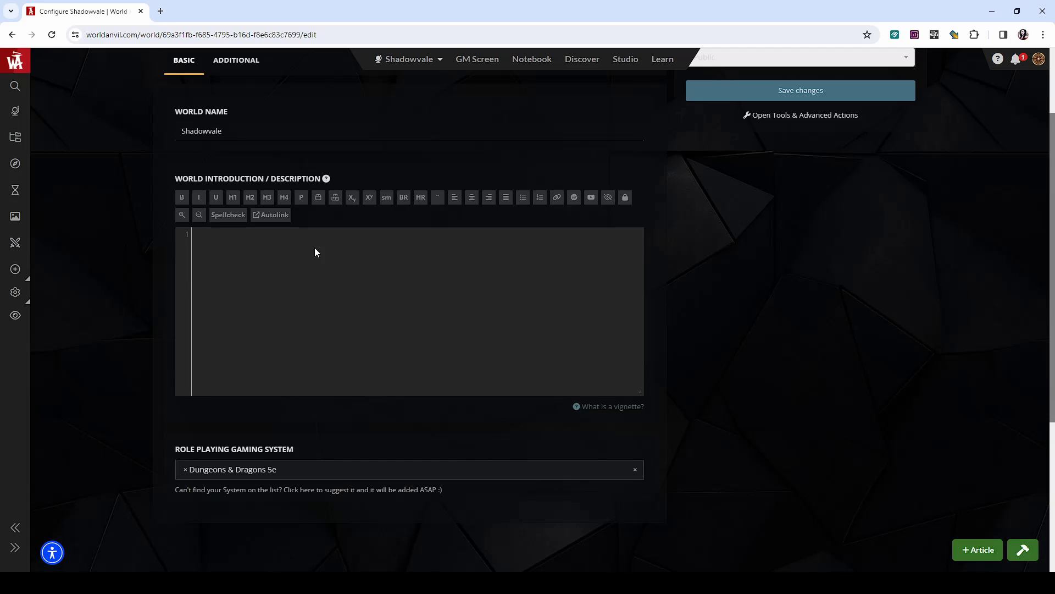
pyautogui.scroll(-2, 516, 302)
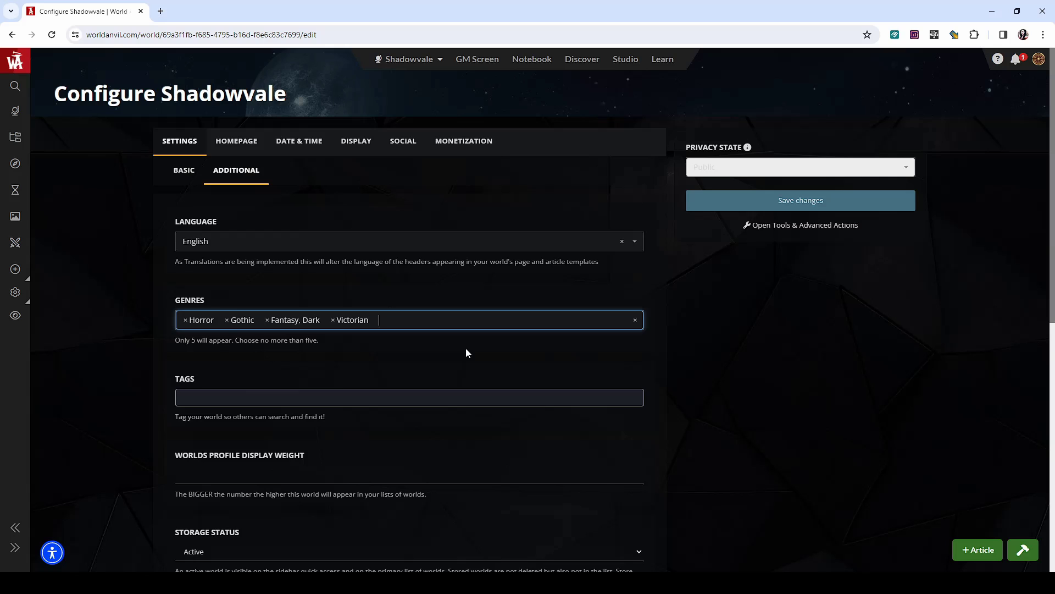
# Scroll through the Basic settings to the excerpt field, then switch to the Date & Time tab
pyautogui.scroll(-1, 466, 352)
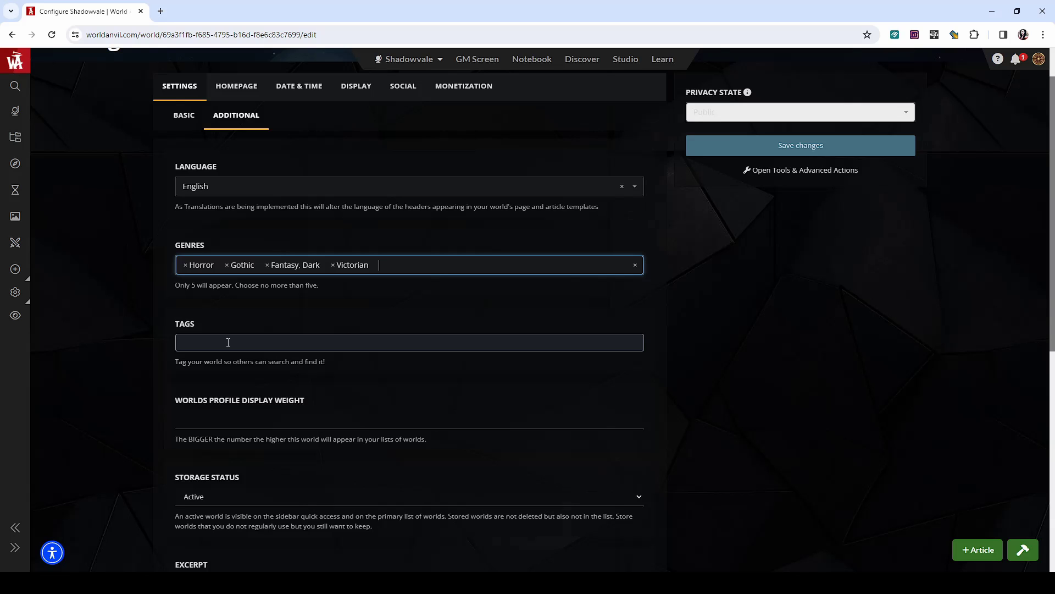
pyautogui.scroll(-3, 228, 342)
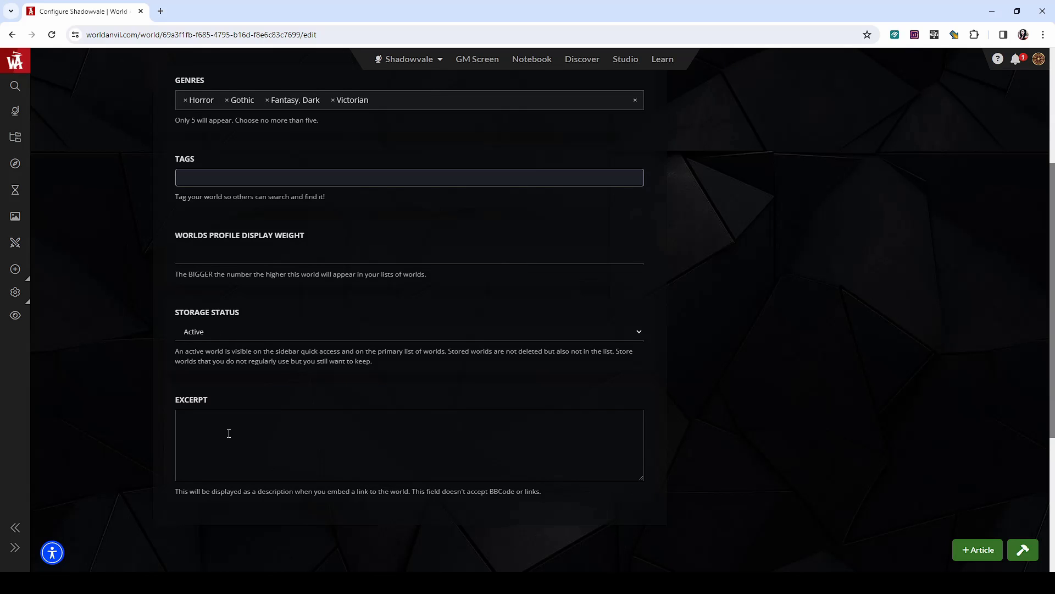
pyautogui.click(219, 431)
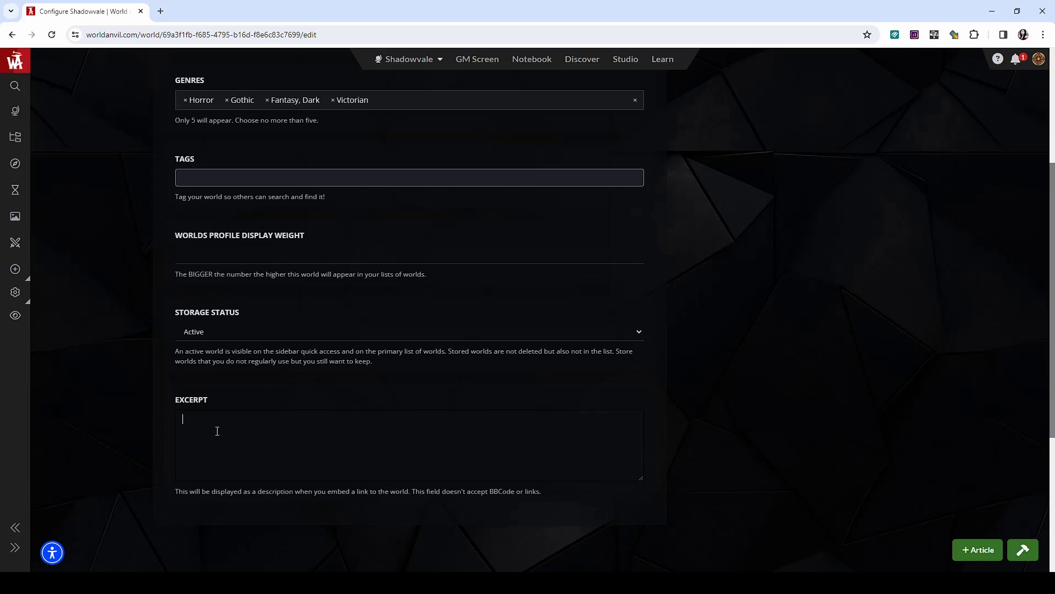
pyautogui.scroll(8, 217, 431)
pyautogui.click(299, 141)
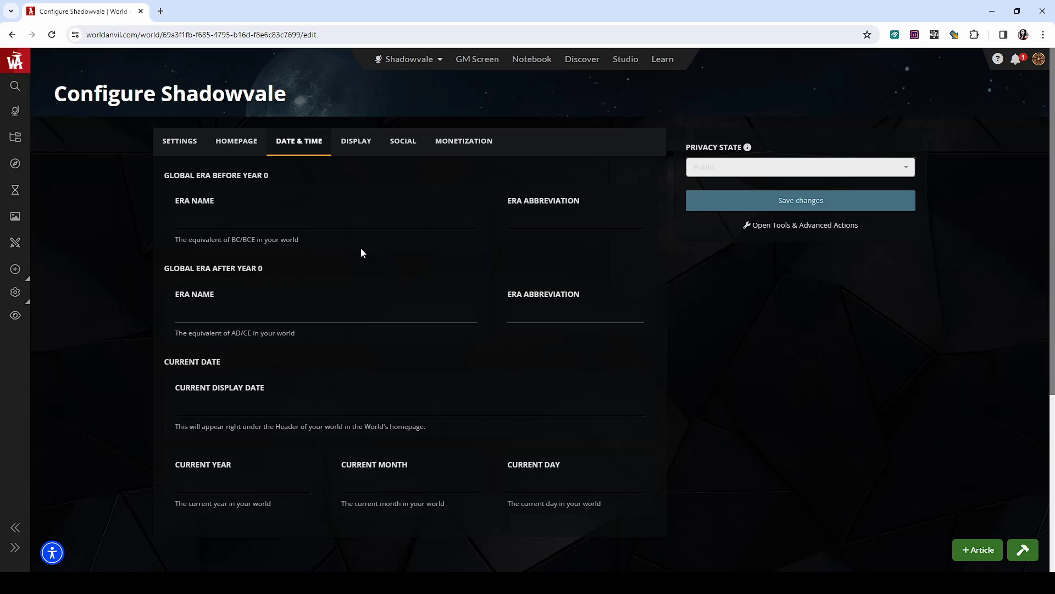
# Review the Social and Monetization tabs, then return to the general Settings tab
pyautogui.click(403, 140)
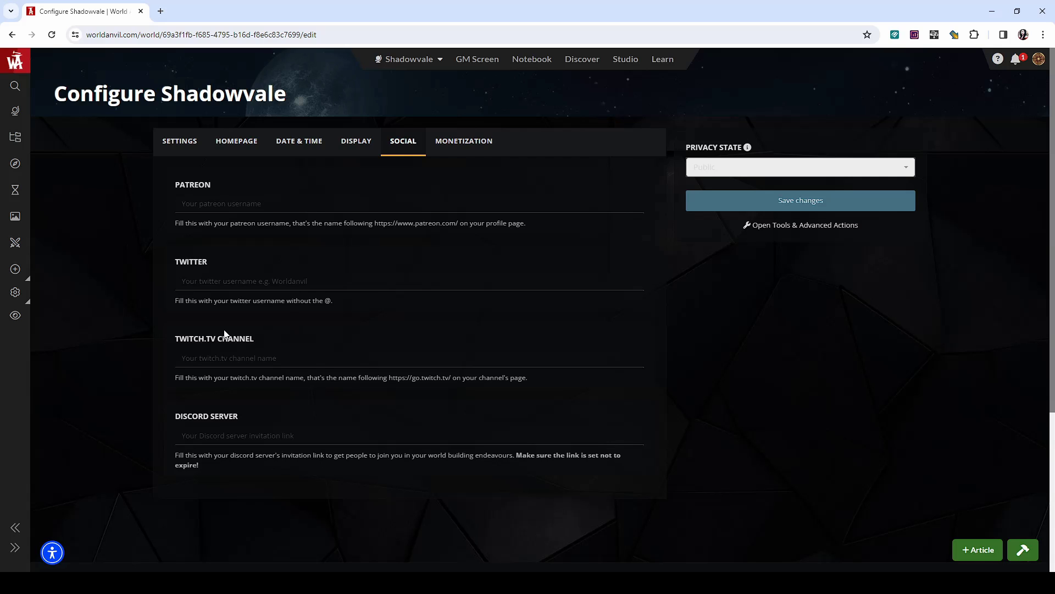
pyautogui.press('Right')
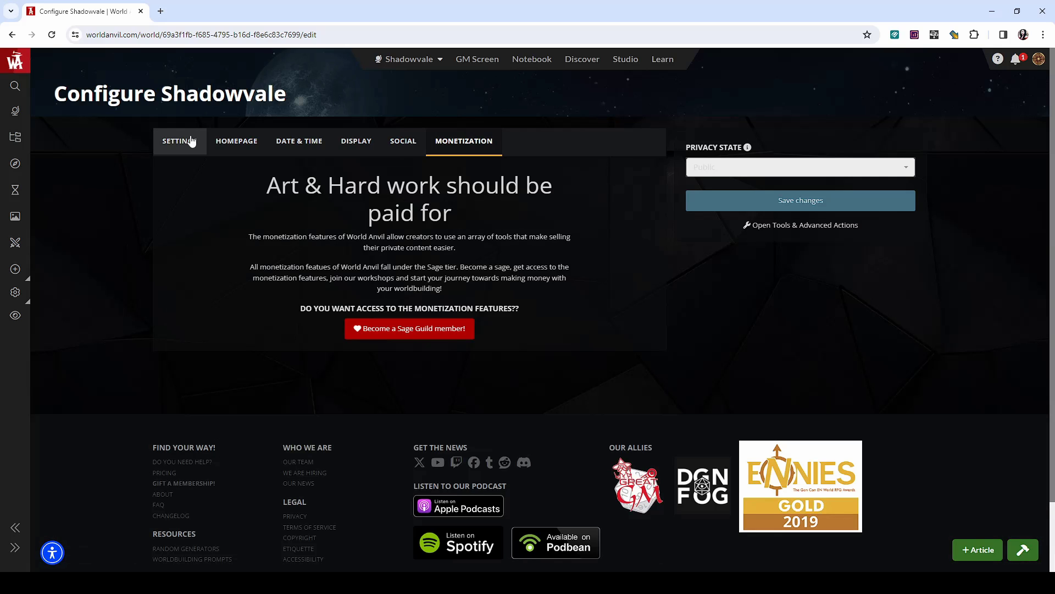
pyautogui.click(192, 141)
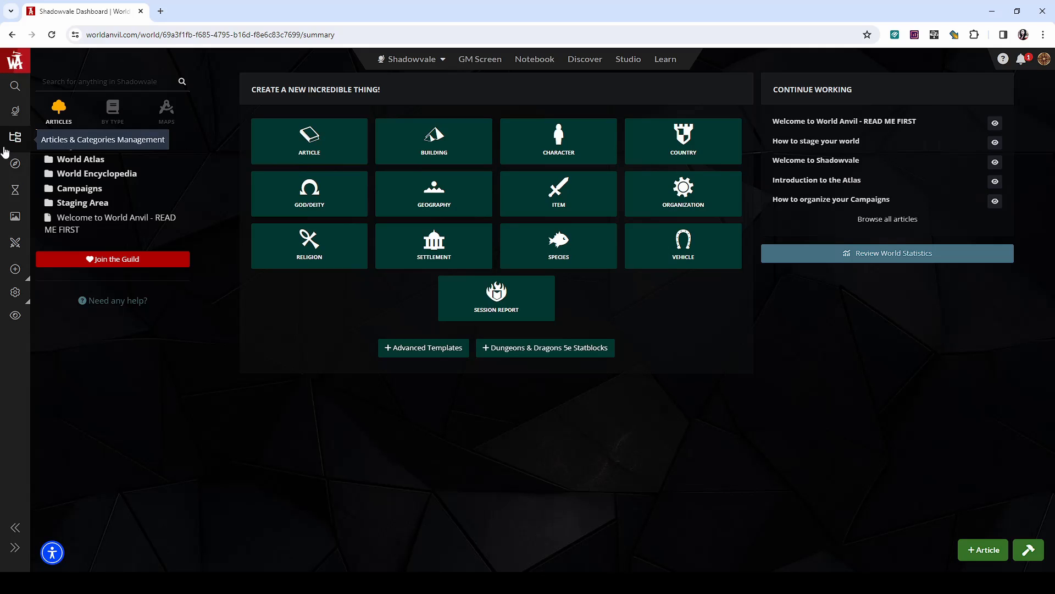
# Select Player Handbook in Articles & Categories Management and open its Advanced Edit page
pyautogui.click(6, 148)
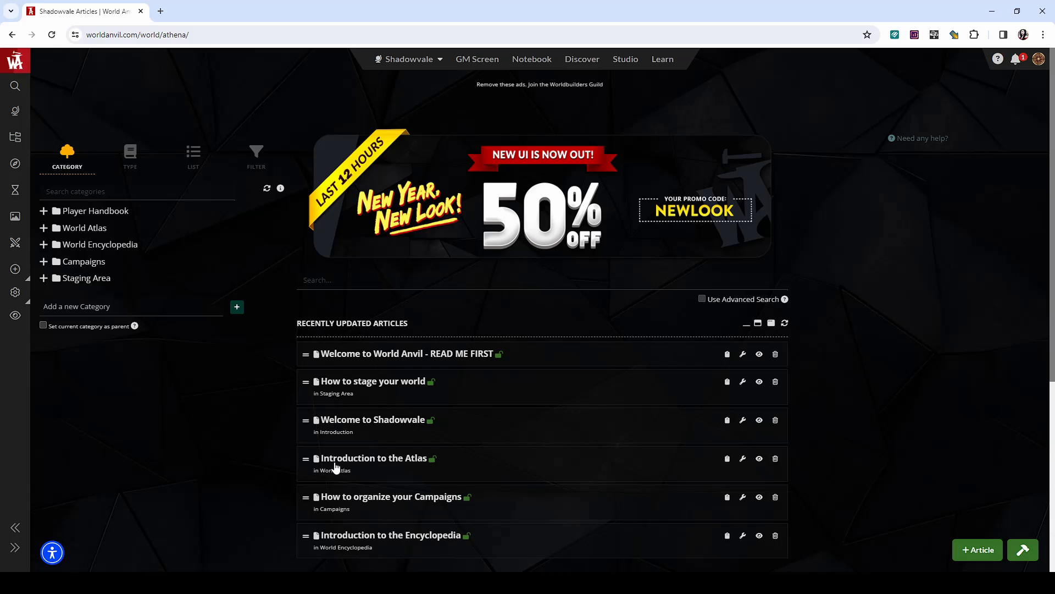
pyautogui.click(99, 214)
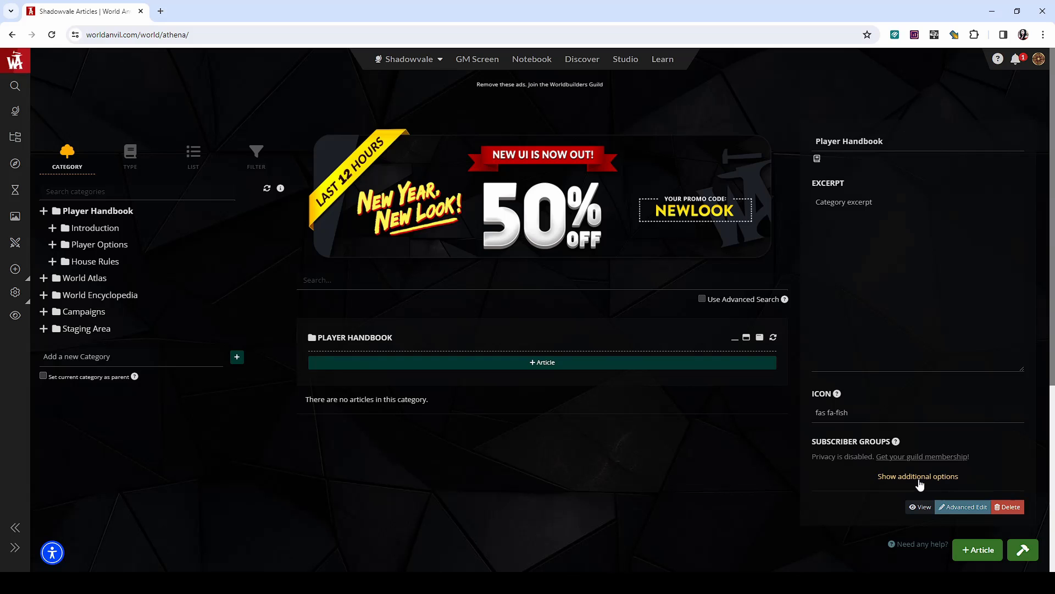
pyautogui.click(962, 507)
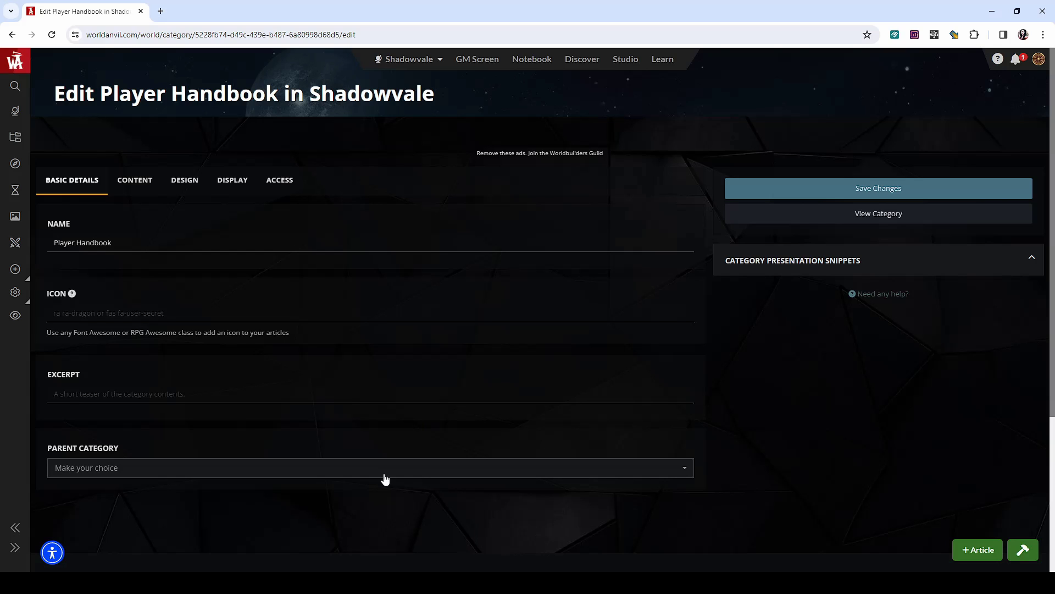
# Review Player Handbook's Content and Display tabs, then save the category
pyautogui.click(135, 180)
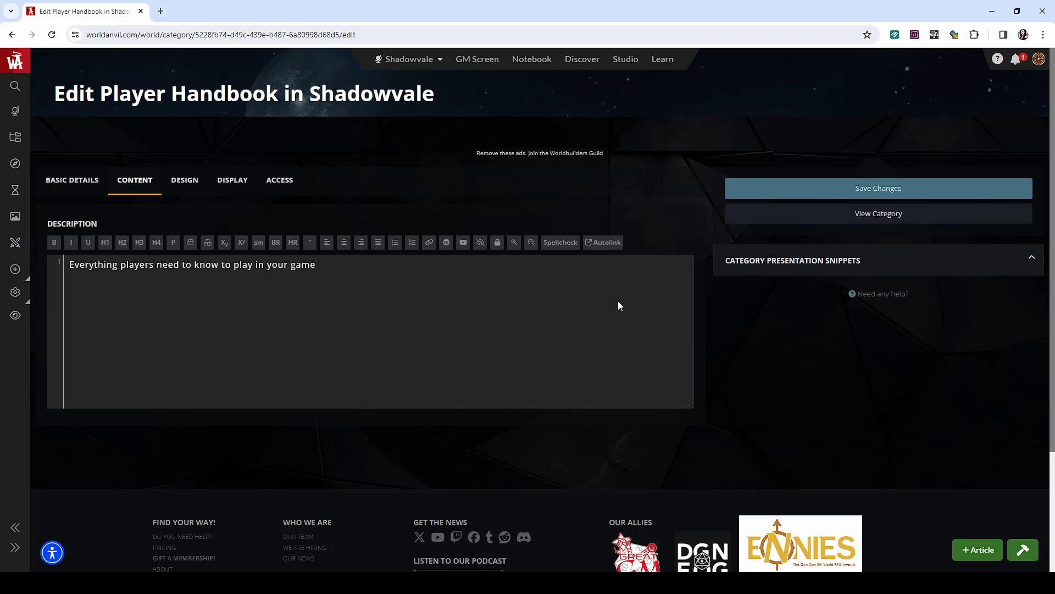
pyautogui.click(231, 183)
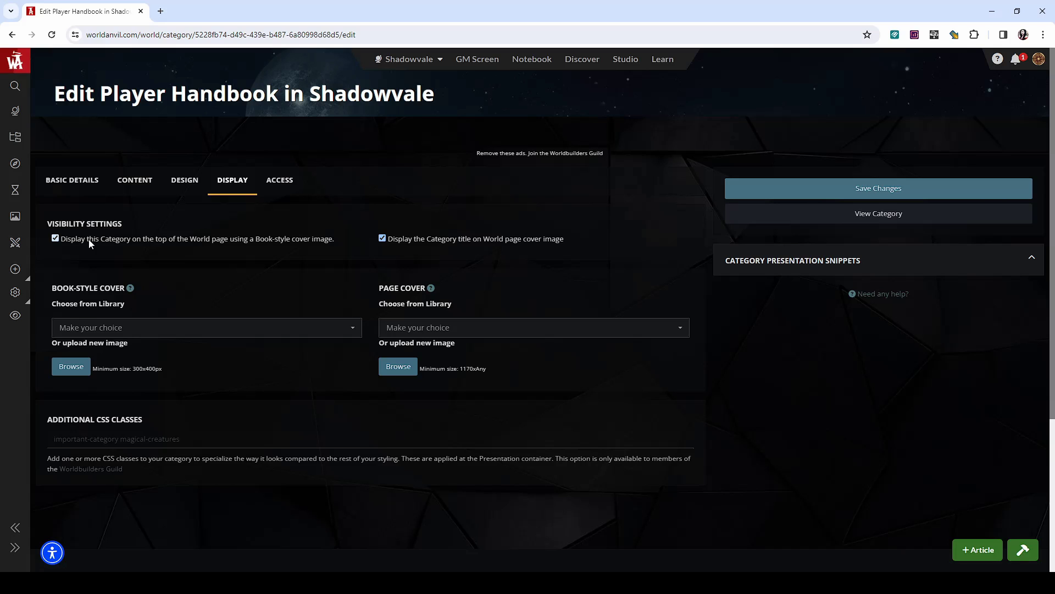
pyautogui.hotkey('ctrl', 's')
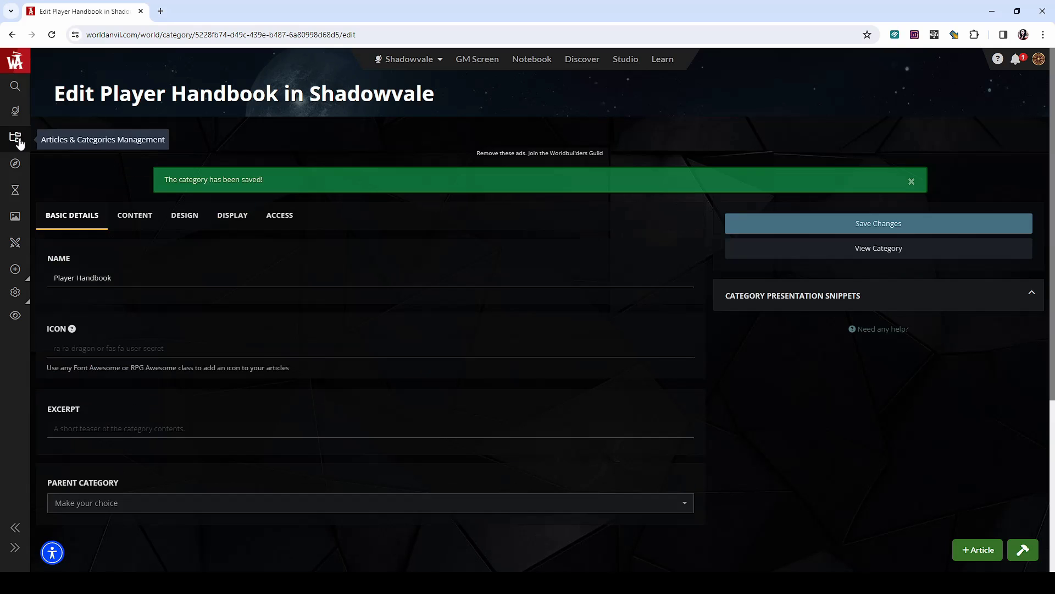
# Add a new top-level category named 'Amazing new category' to the category tree
pyautogui.click(17, 140)
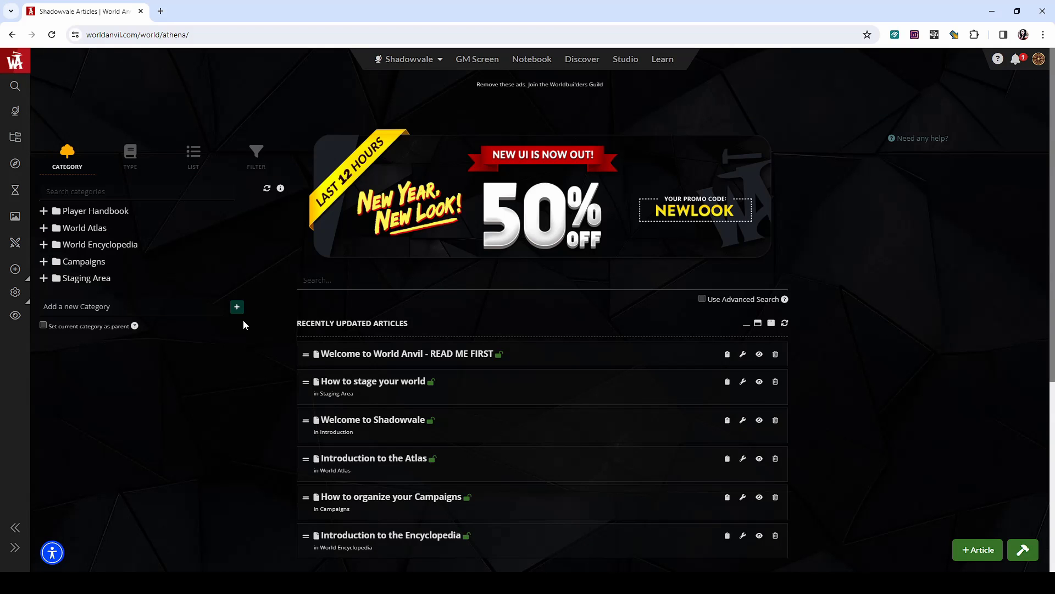
pyautogui.click(87, 308)
pyautogui.write('Amazing new category')
pyautogui.click(237, 307)
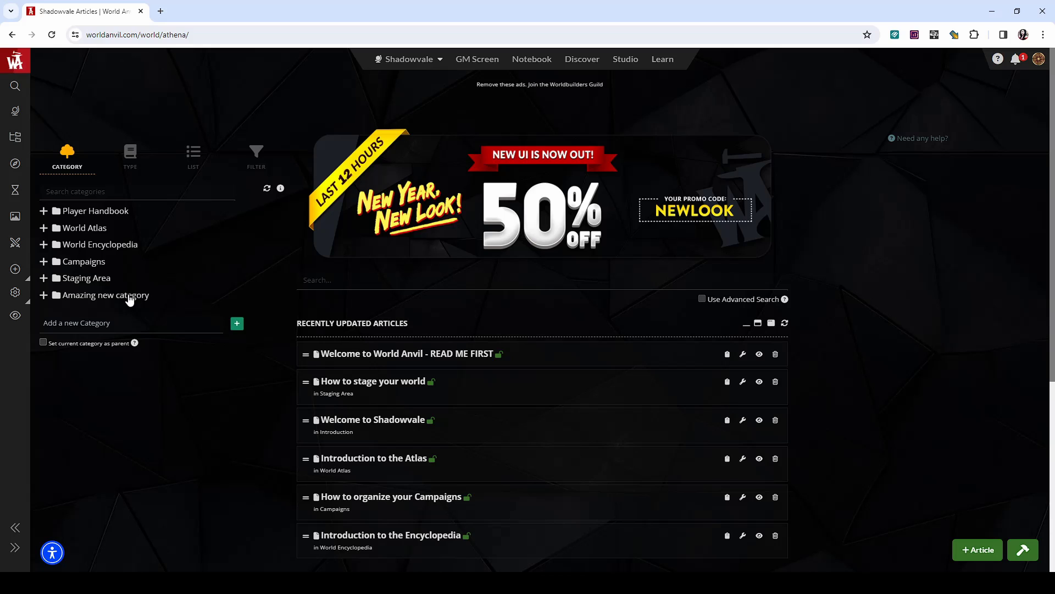
pyautogui.moveTo(131, 298); pyautogui.dragTo(129, 303)
# Add 'New Amazing Subcategory' with Amazing new category set as its parent
pyautogui.click(129, 299)
pyautogui.click(118, 323)
pyautogui.write('New Amazing Subcategory')
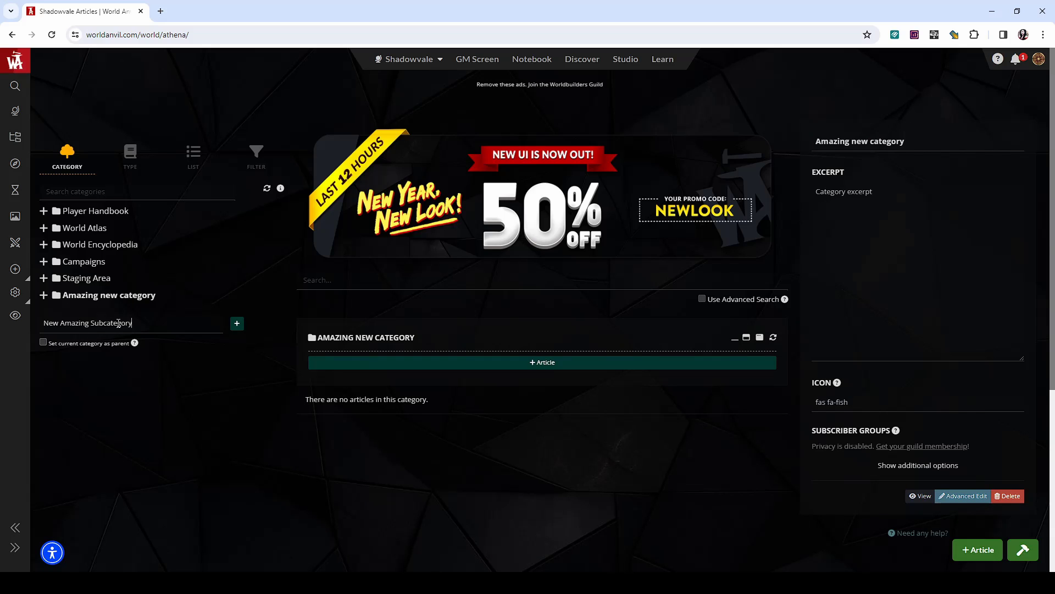
pyautogui.click(43, 342)
pyautogui.click(237, 325)
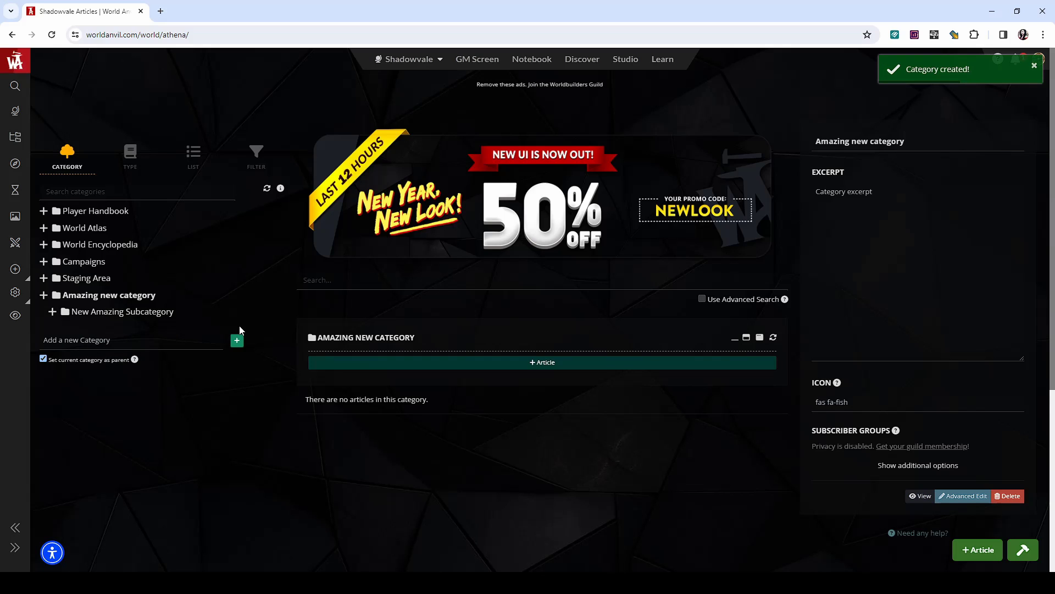
# Delete New Amazing Subcategory from the category tree and confirm the deletion
pyautogui.click(173, 311)
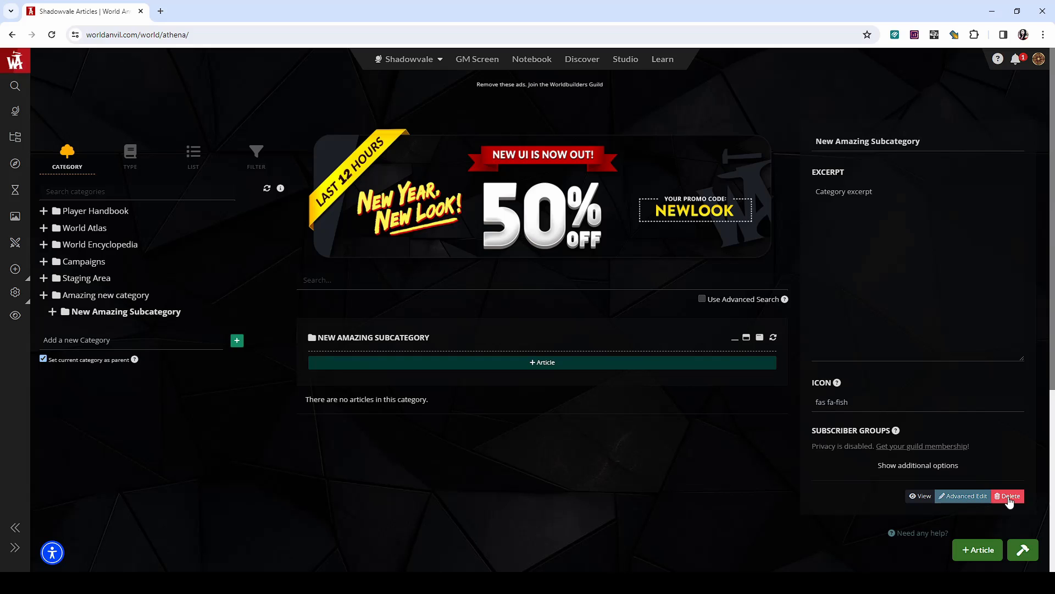
pyautogui.click(1010, 497)
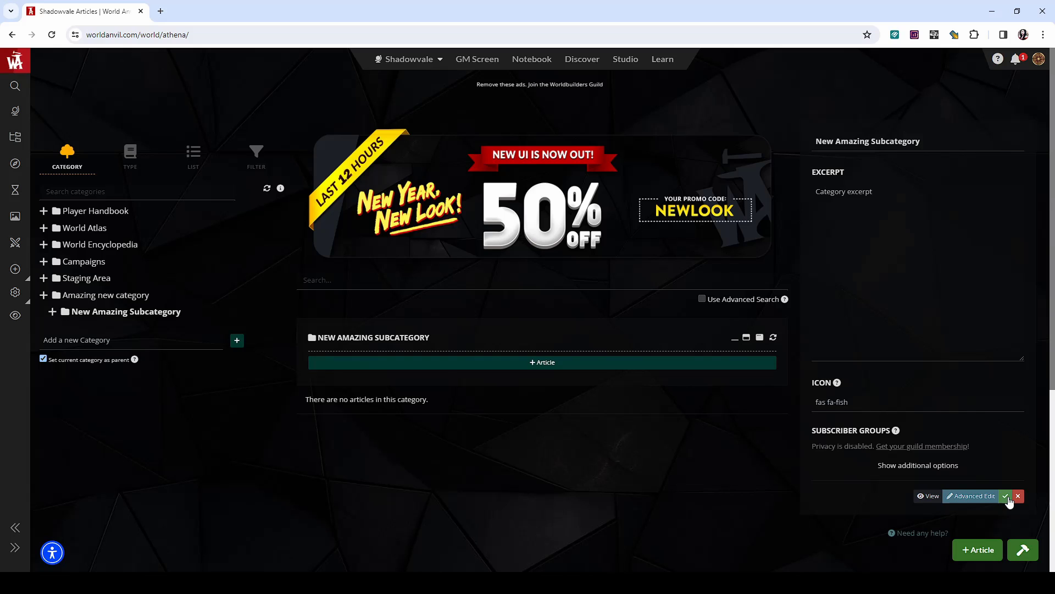
pyautogui.click(1006, 496)
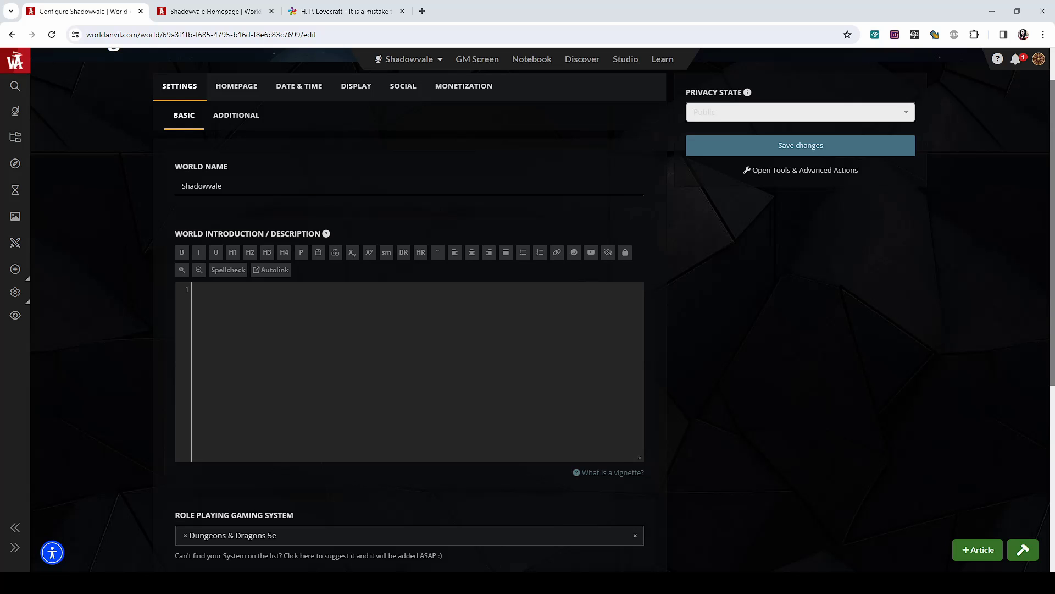
# Fill World Introduction with the Lovecraft quote, intro paragraph, 'Where to start' heading and two-column row, then save
pyautogui.write('[quote]   [p]It is a mistake to fancy that horror is associated inextricably with darkness, silence, and solitude.[/p]|H.P. Lovecraft [/quote]')
pyautogui.write('[p]Once, there was a time when people were happy. When the sun spread her gentle light on the world. That time is long gone. Rulers, power-hungry and ever competing, let powers lose, which they couldn’t control. Following the outbreak, a strange twilight spread over the world, cloaking it in shadow and mist. And with the twilight came creatures, lurking somewhere out there. They seem to wait. For what?[/p]')
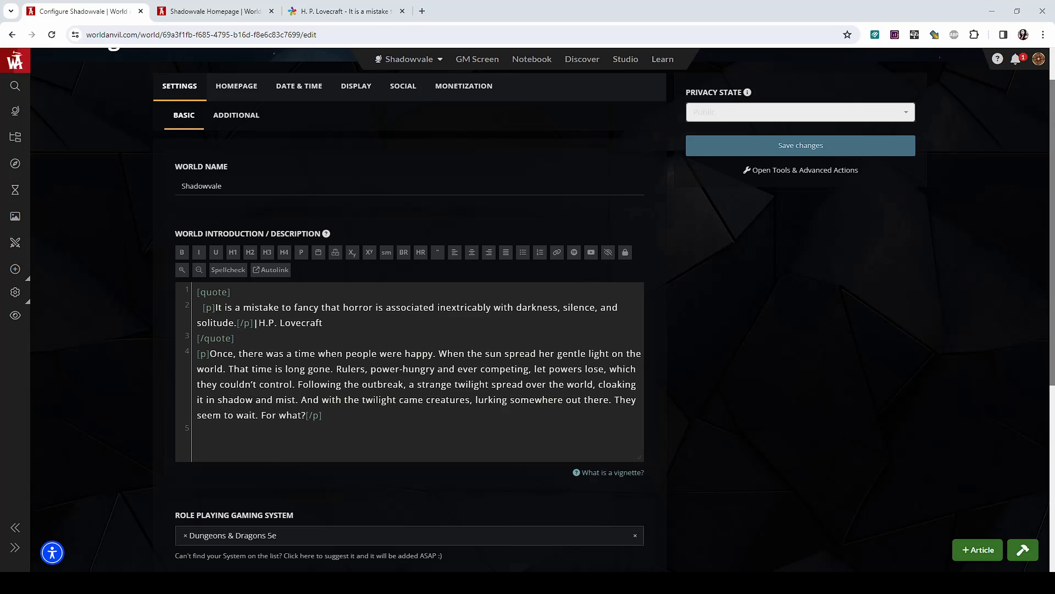
pyautogui.write('[h1]Where to start[/h1] [row]   [col]    [/col]   [col]    [/col] [/row]')
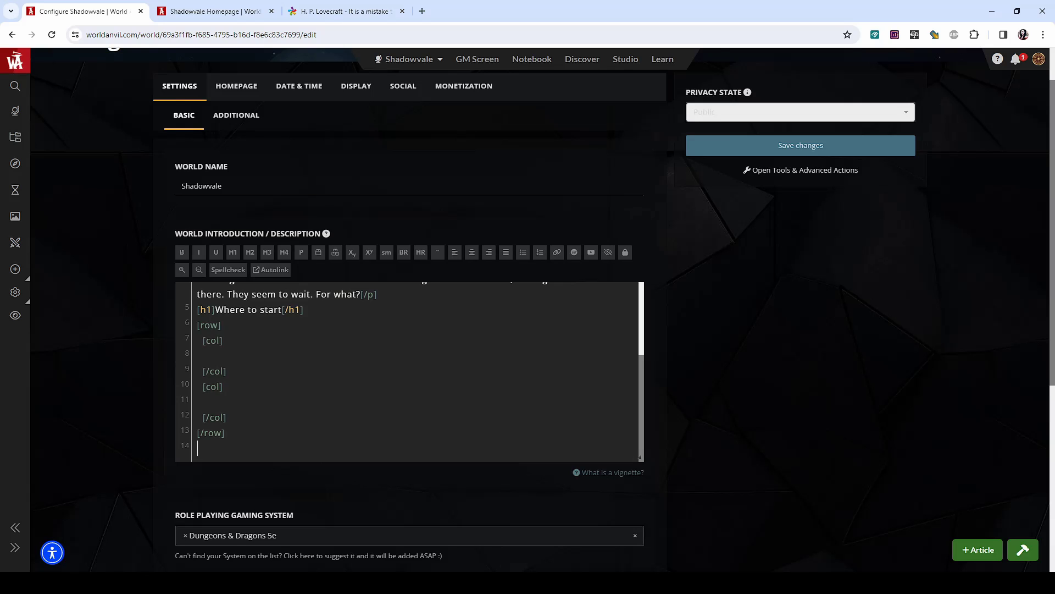
pyautogui.click(808, 151)
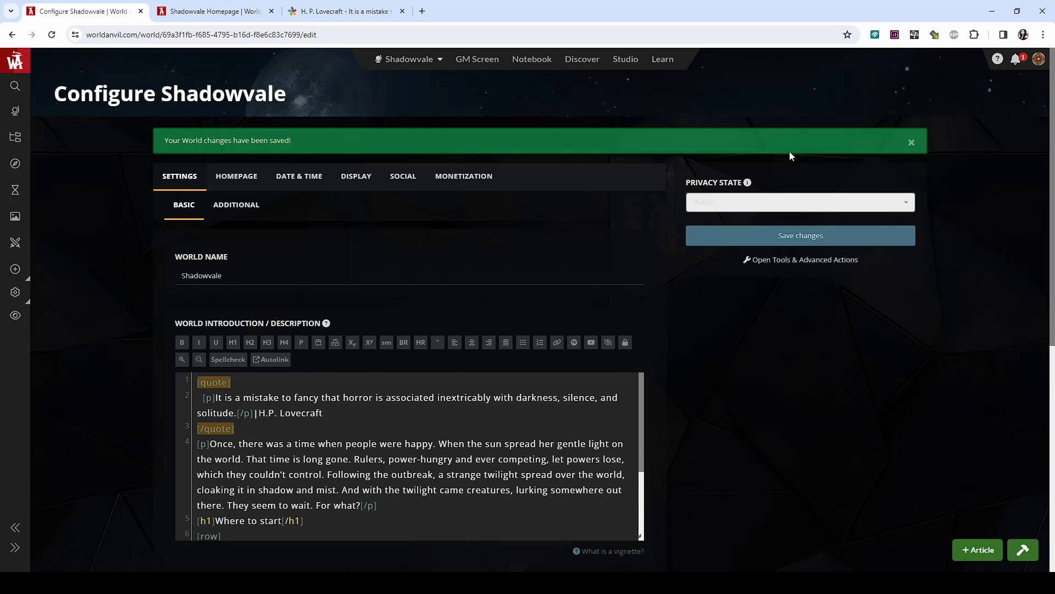